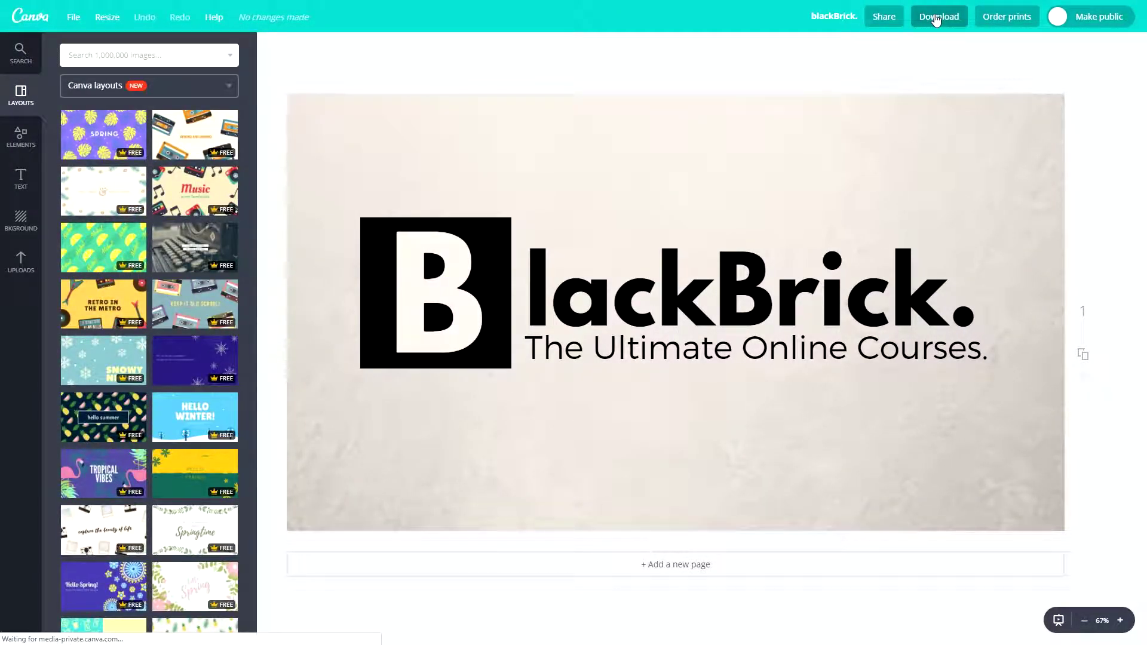
Step: Browse the download file types, trying PNG with transparent background, then keep JPG (Recommended)
left_click(937, 18)
left_click(901, 74)
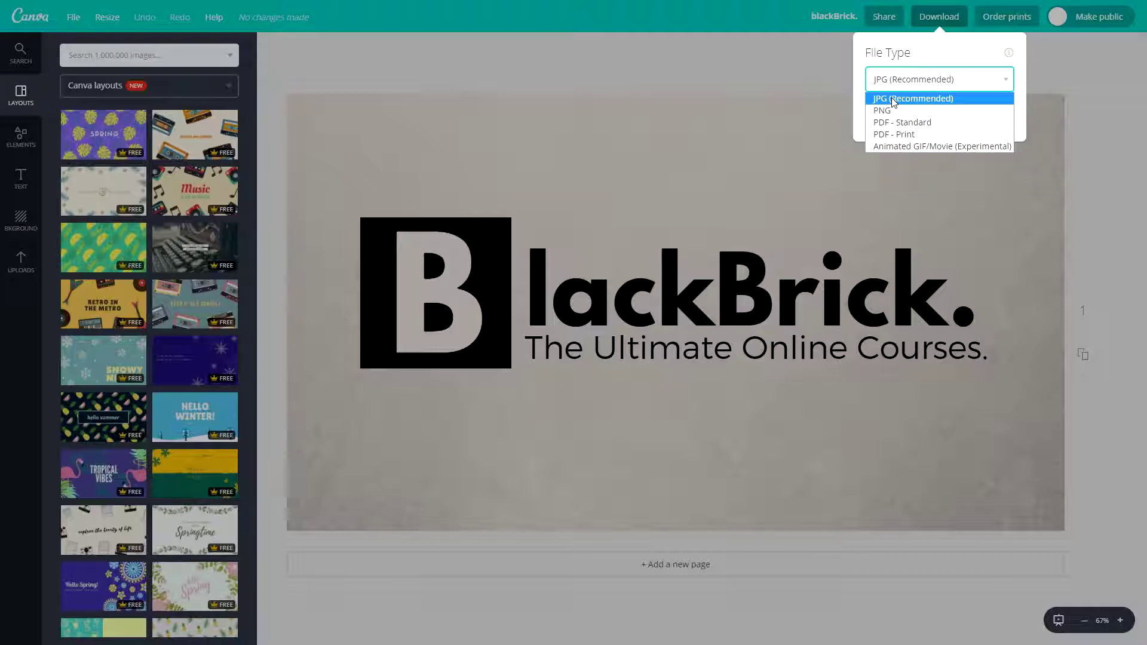
left_click(885, 111)
left_click(884, 109)
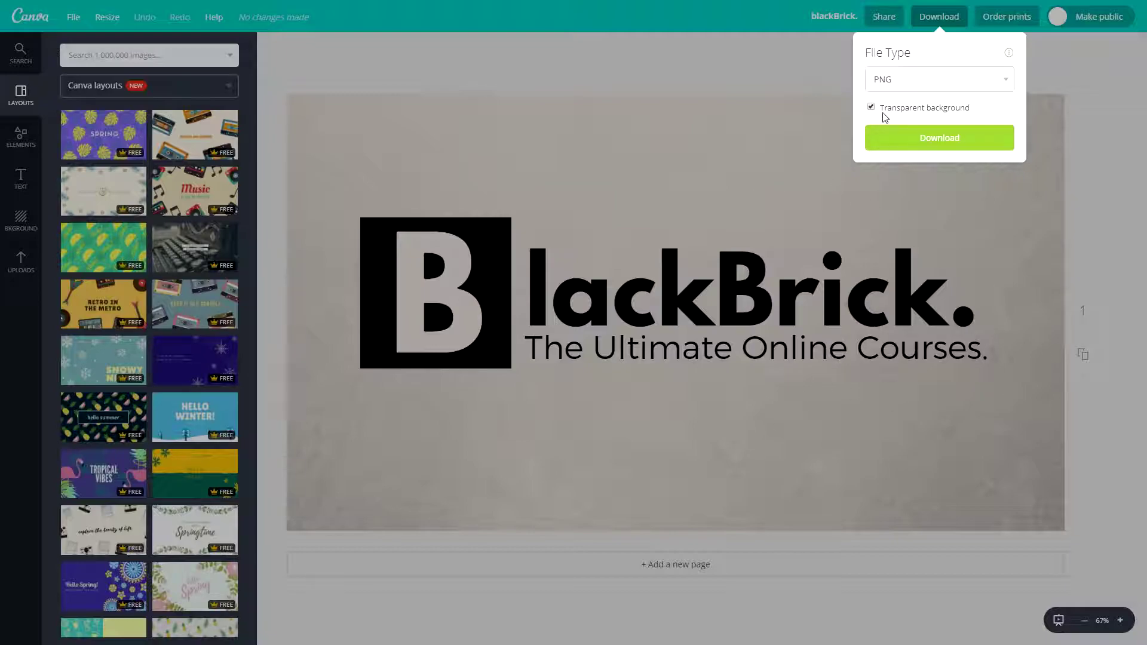
left_click(898, 84)
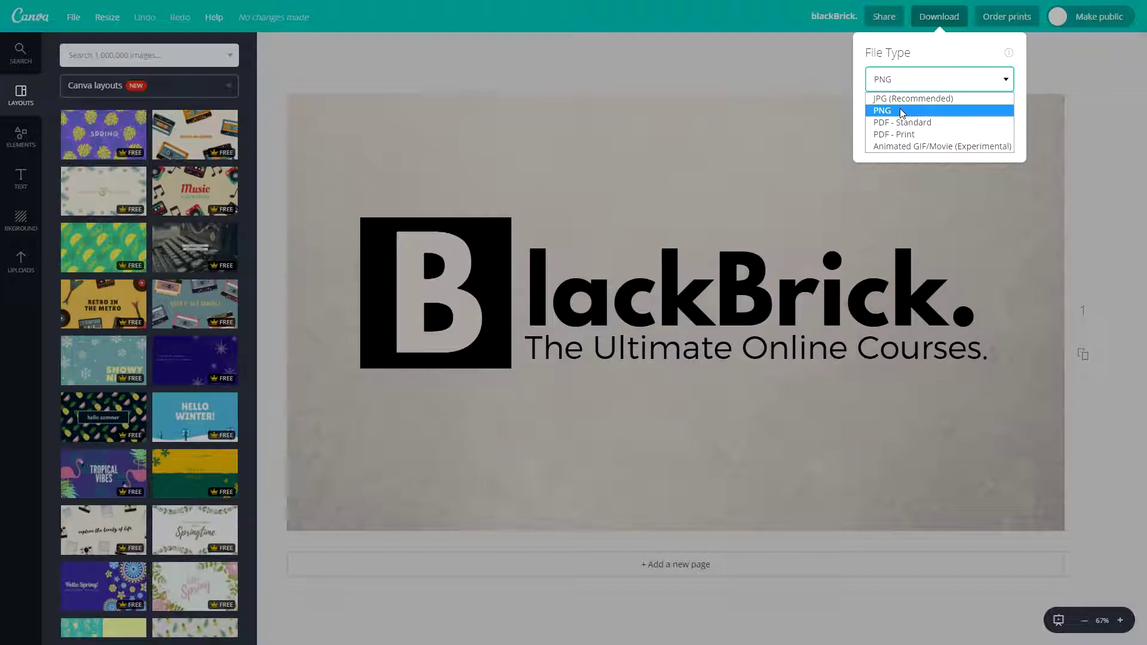
left_click(906, 96)
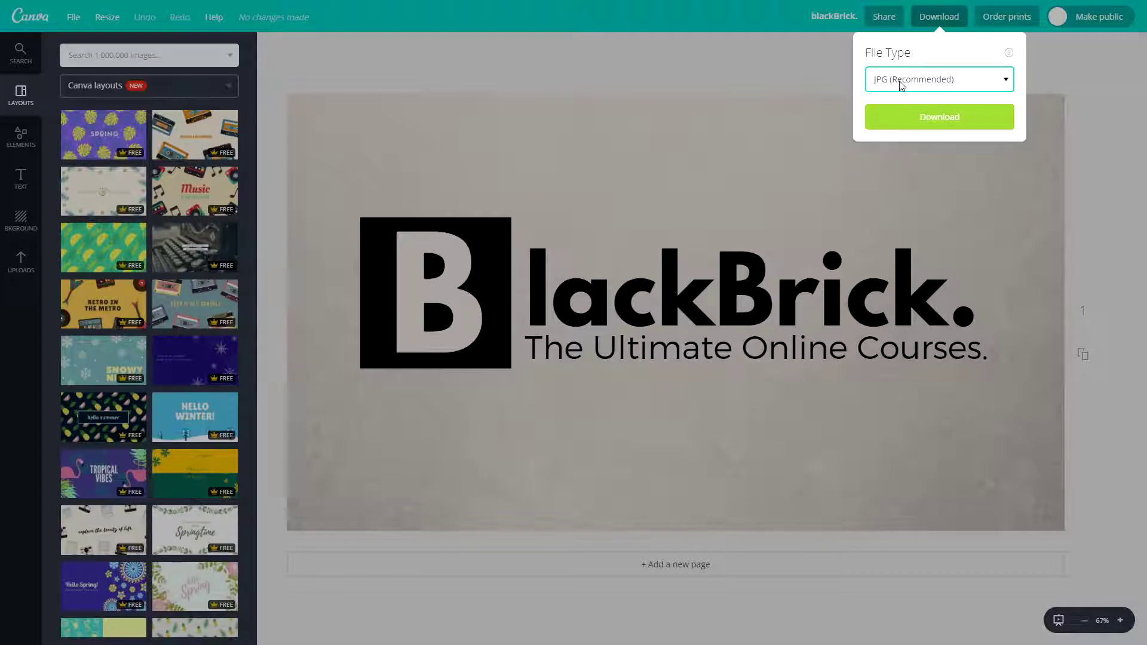
left_click(900, 83)
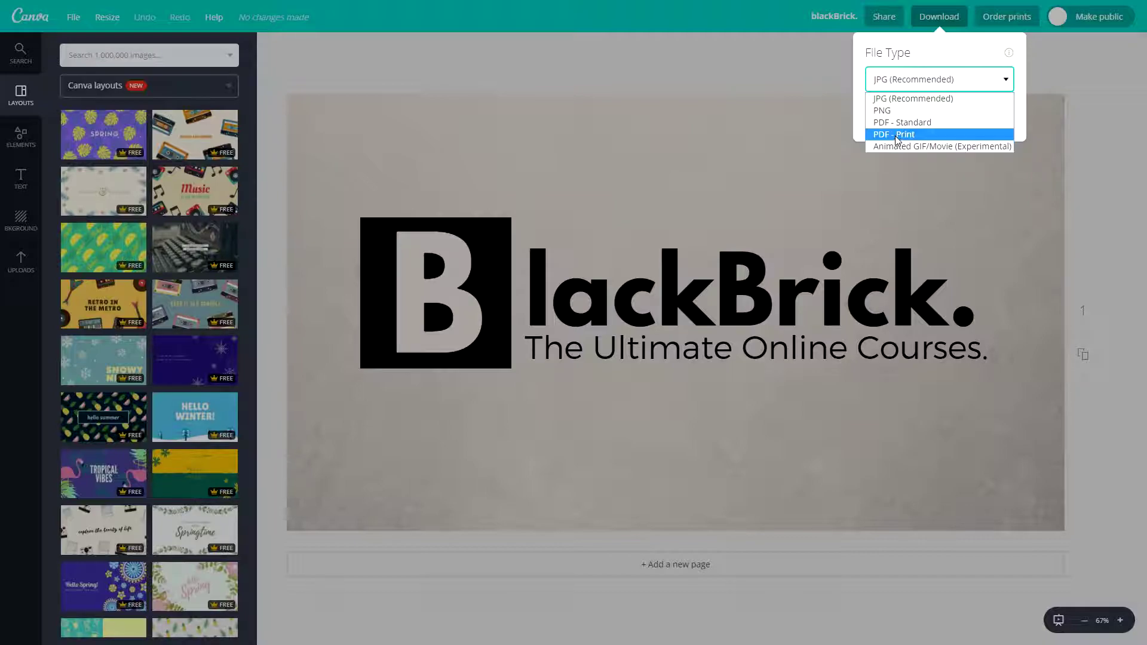
left_click(907, 103)
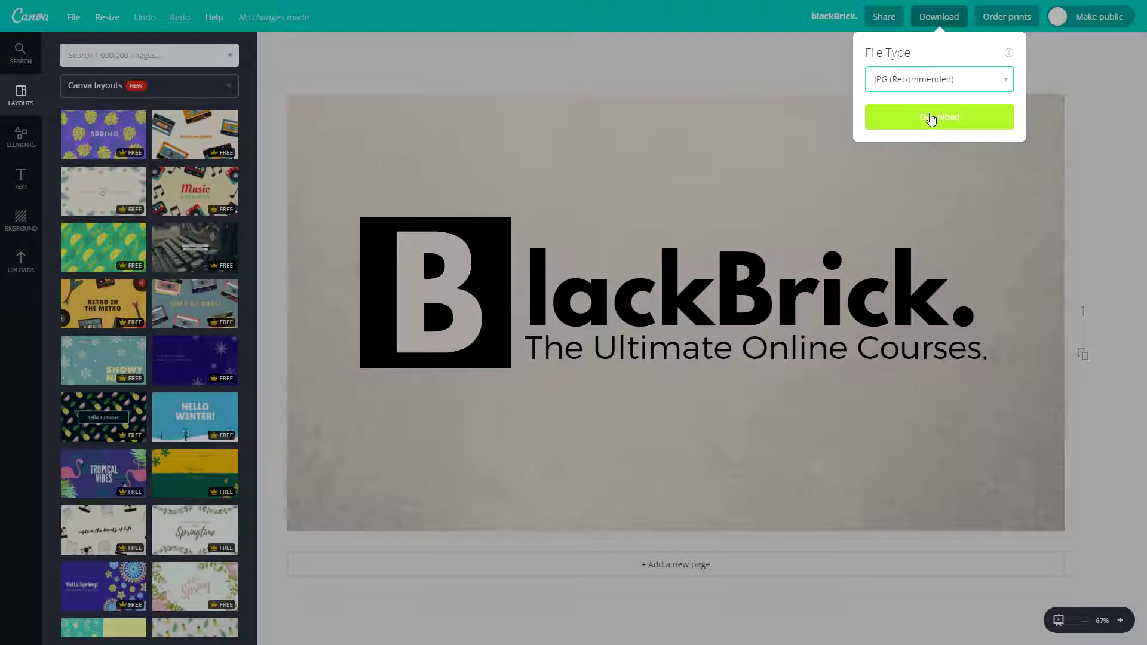
Step: Download the logo as blackBrick.jpg and open it in Photos to check it
left_click(927, 115)
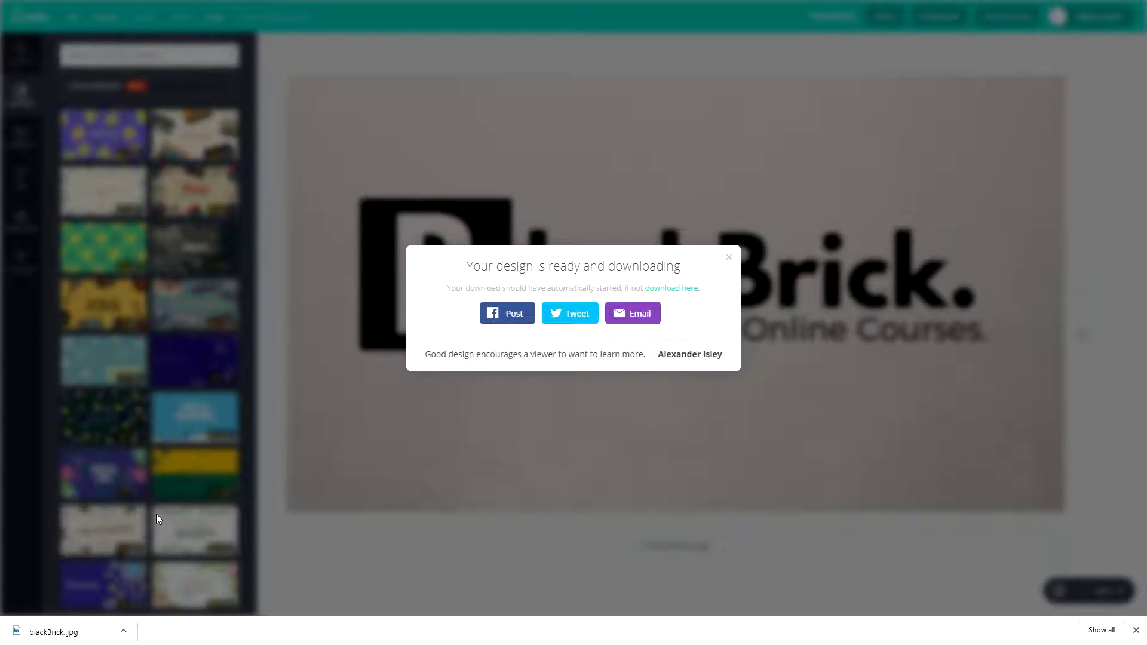
left_click(75, 632)
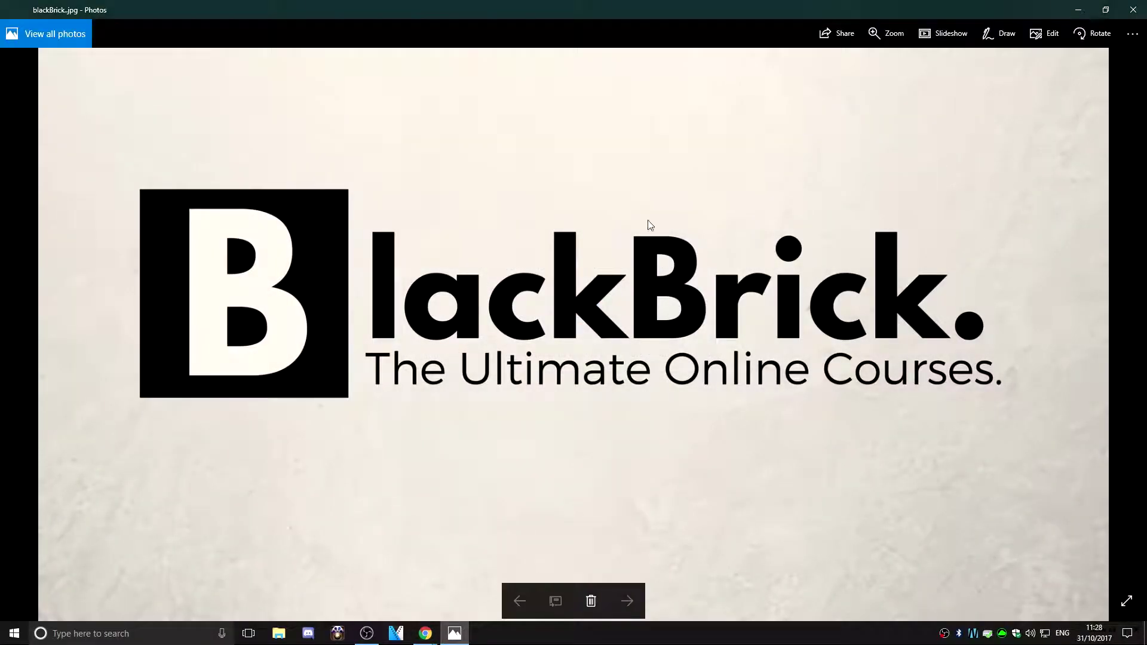
Step: Close the Photos window showing blackBrick.jpg
left_click(1134, 7)
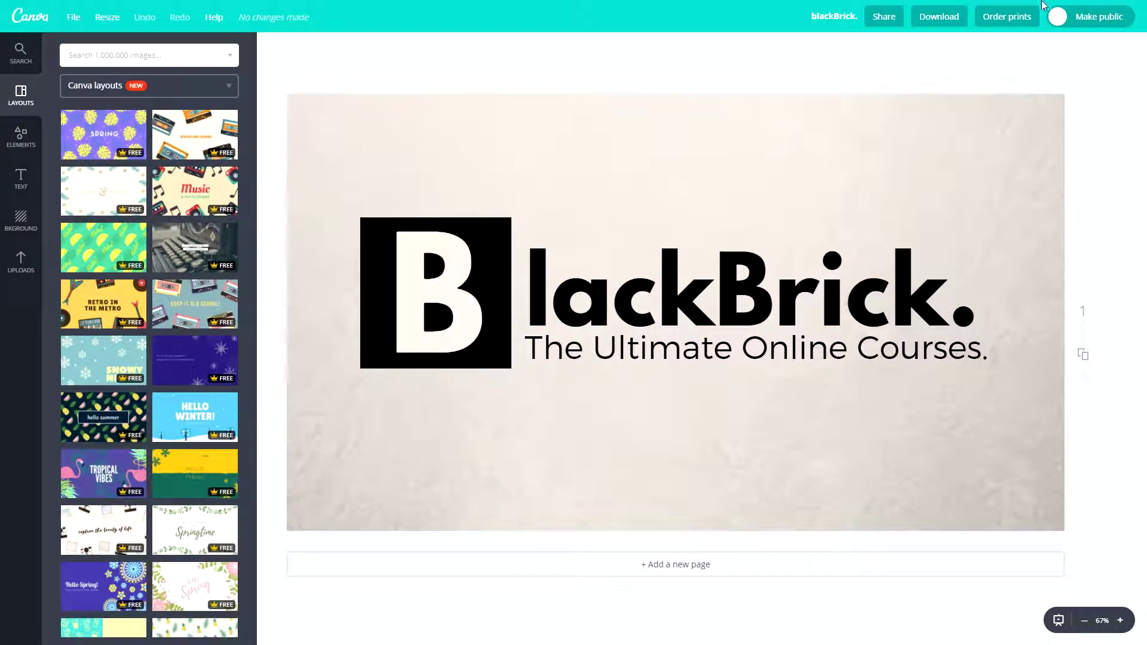
Step: Choose the Animated GIF/Movie (Experimental) file type and preview the logo animation
left_click(927, 17)
left_click(899, 80)
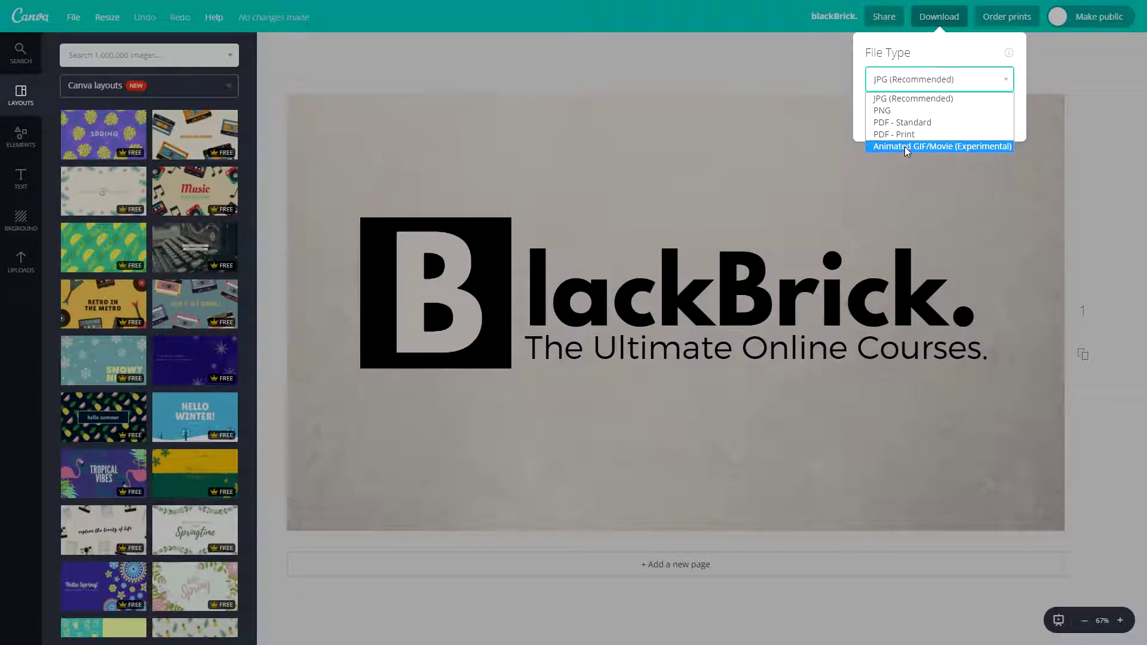
left_click(905, 146)
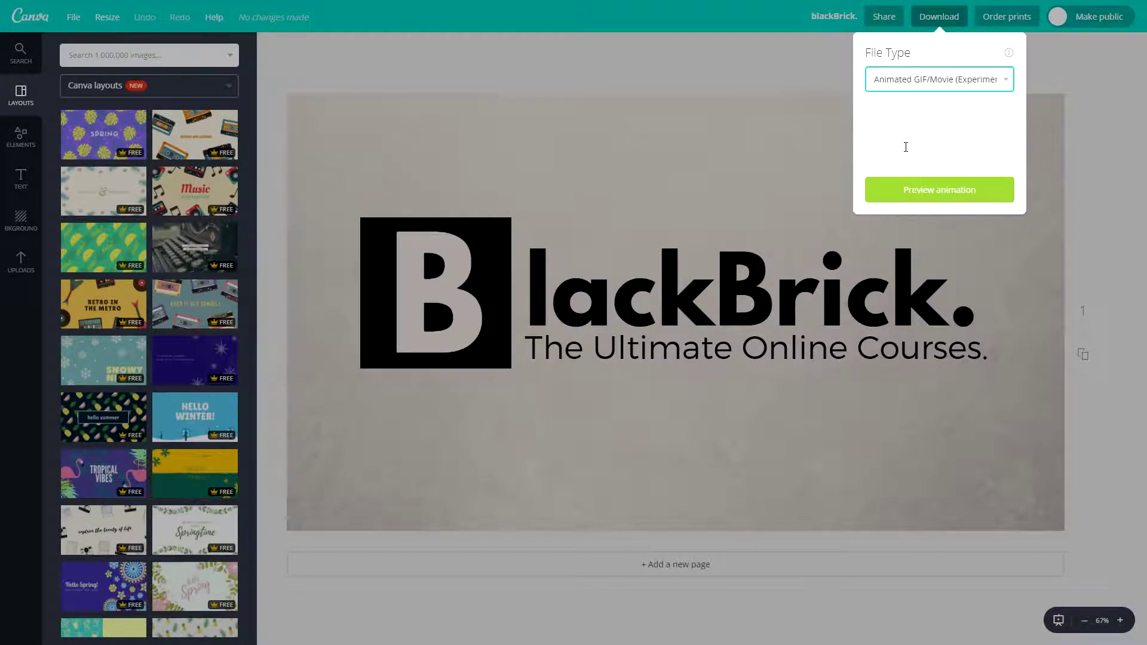
left_click(901, 204)
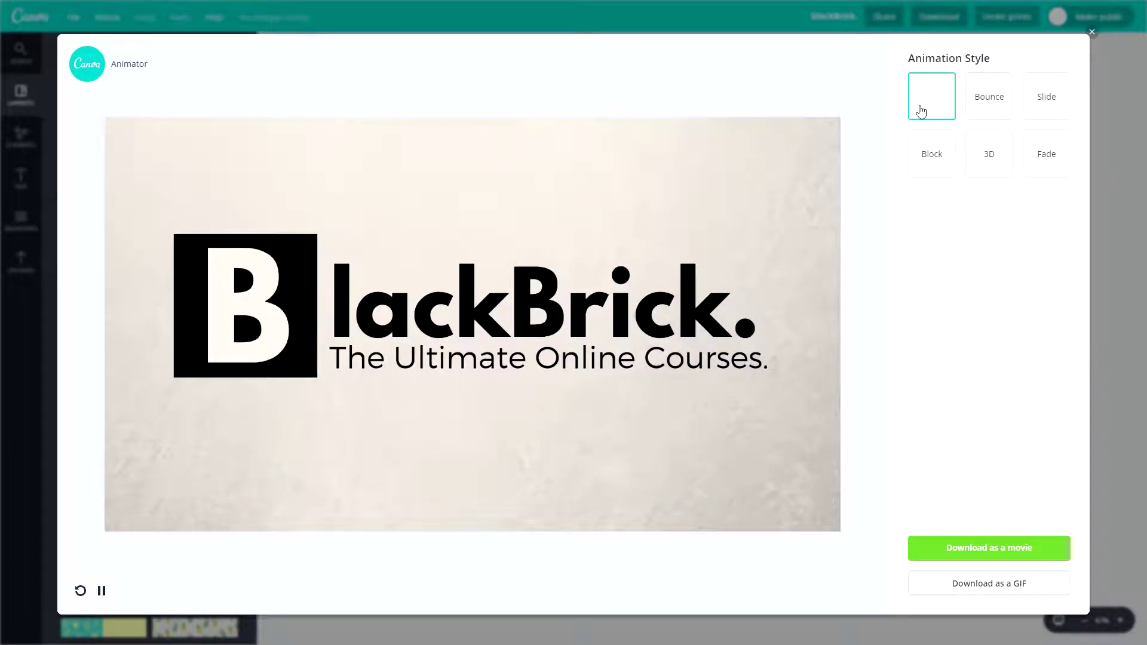
Step: Try the Bounce, Slide, Block, 3D and Fade styles, then settle on Rise
left_click(997, 106)
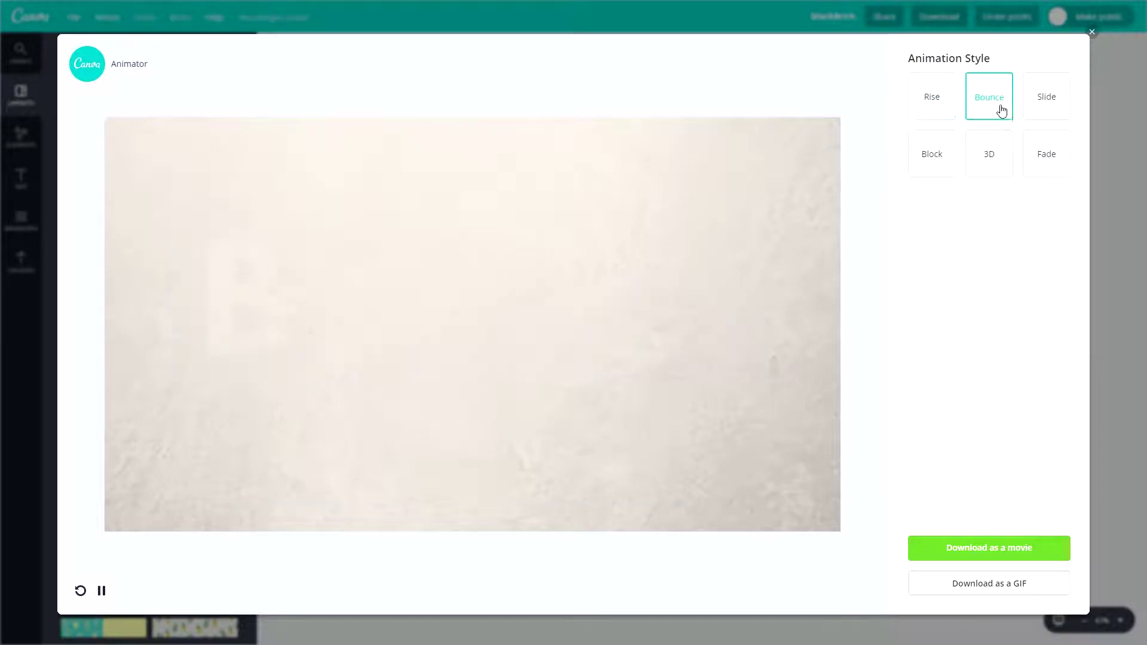
left_click(1053, 105)
left_click(927, 171)
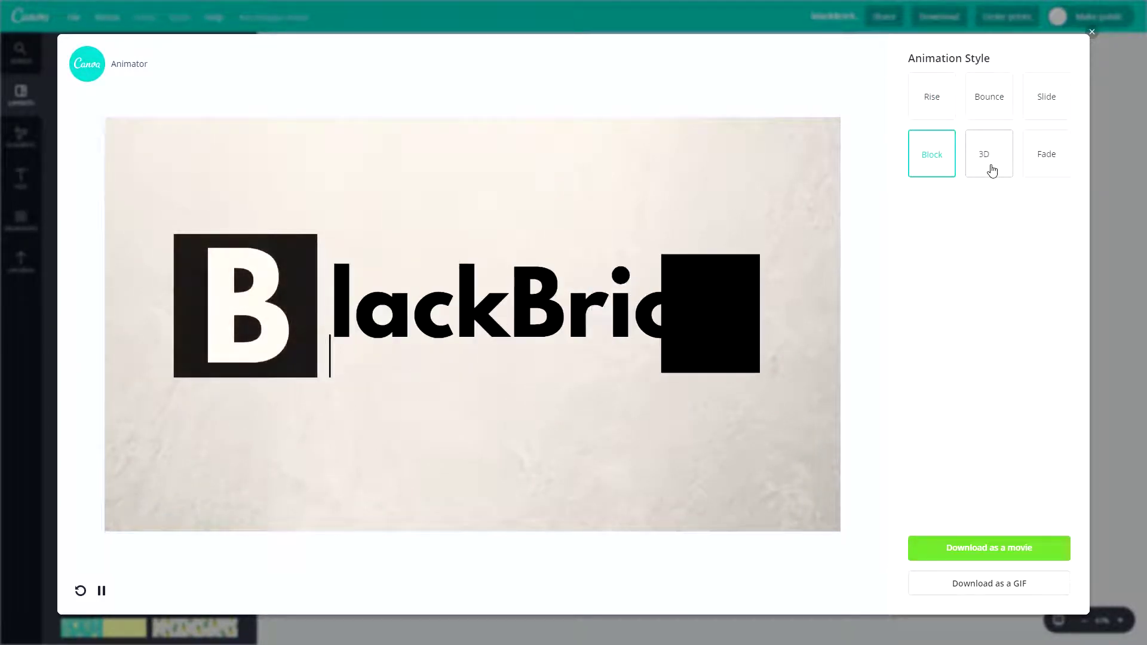
left_click(993, 170)
left_click(1048, 163)
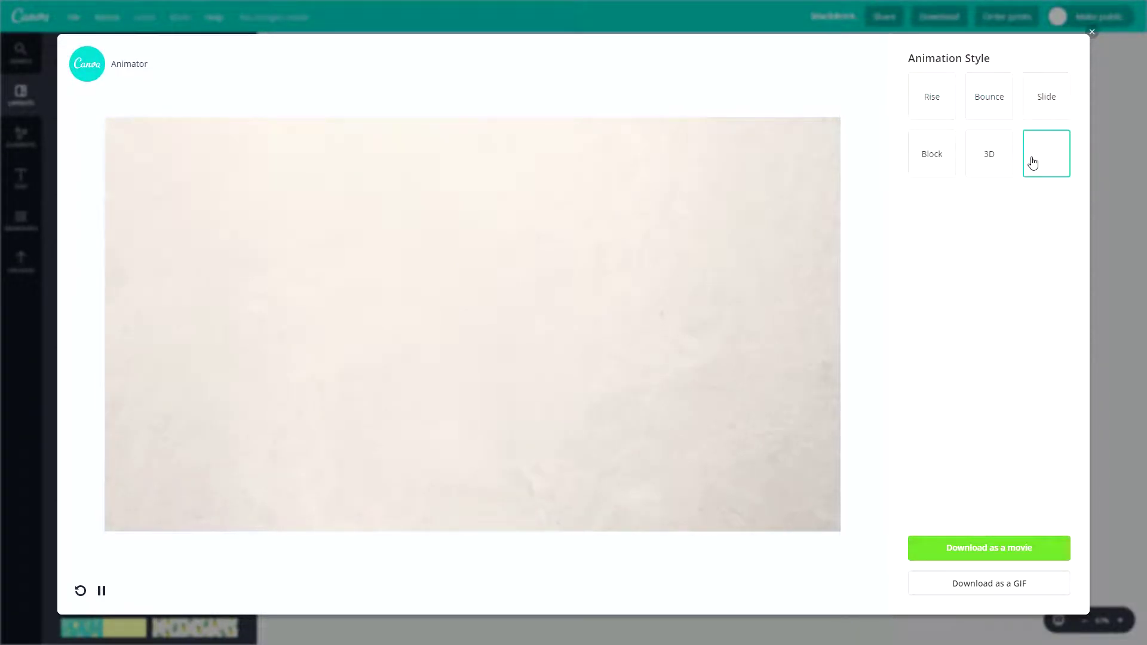
left_click(918, 101)
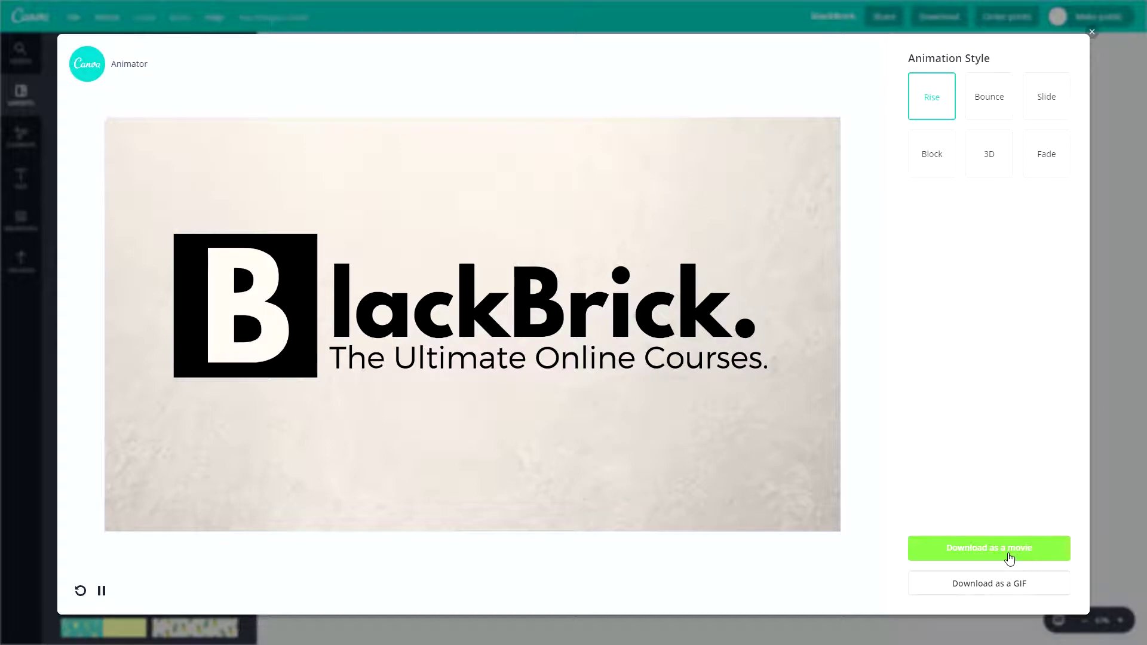
Step: Export the Rise animation as animation.gif and animation.mp4, opening each to check it
left_click(992, 586)
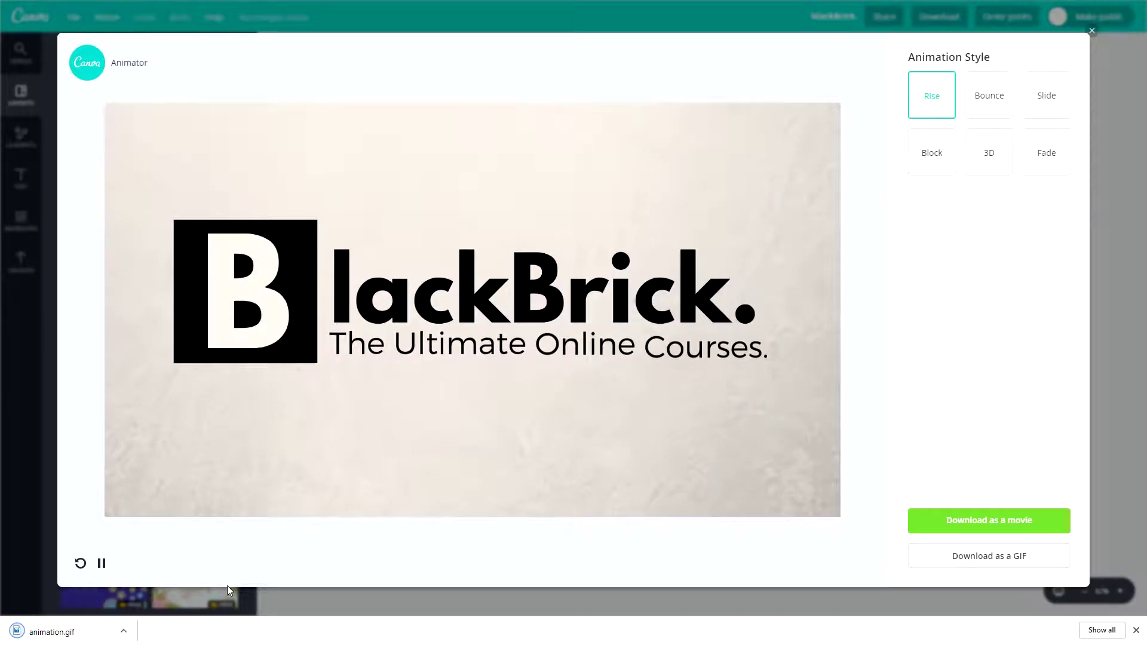
left_click(58, 634)
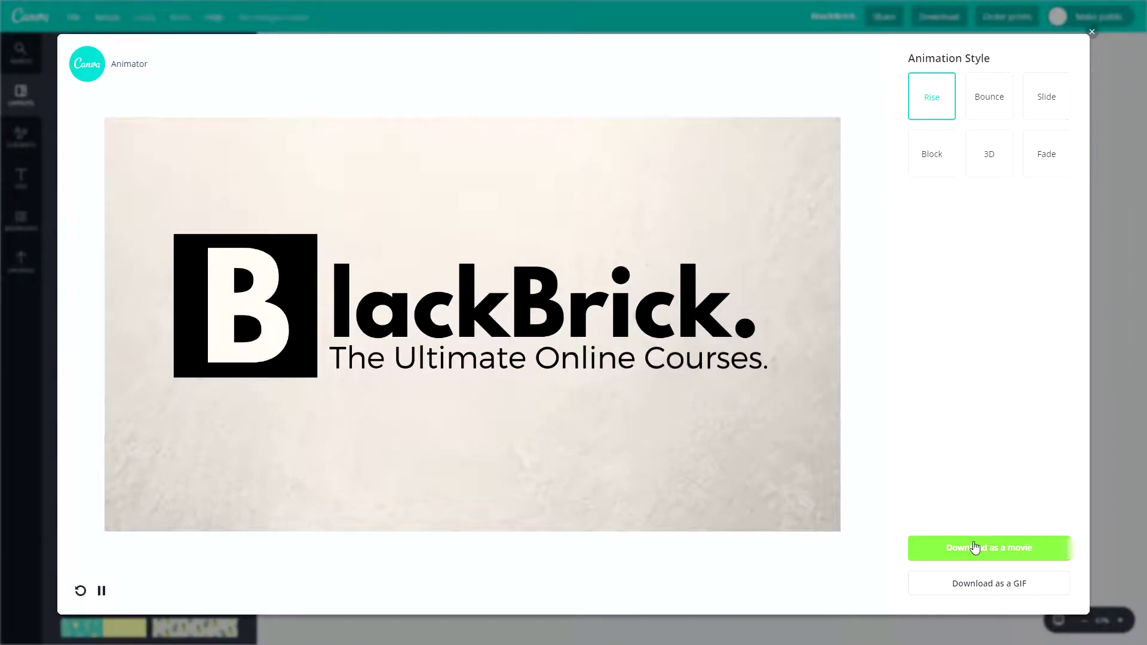
left_click(976, 546)
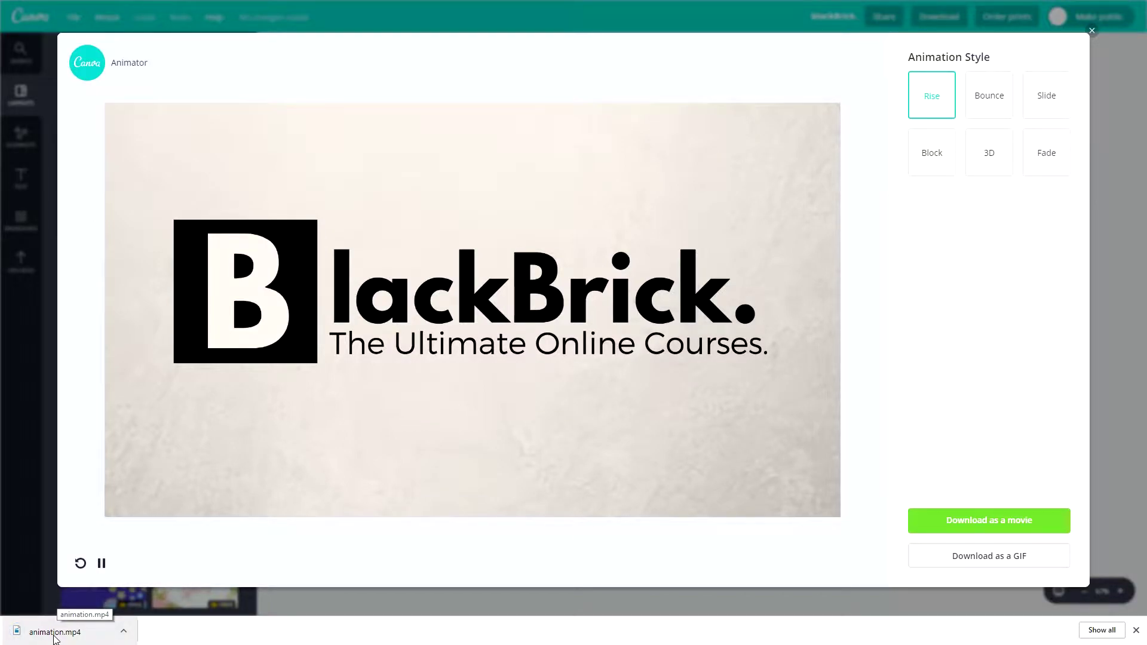
left_click(53, 637)
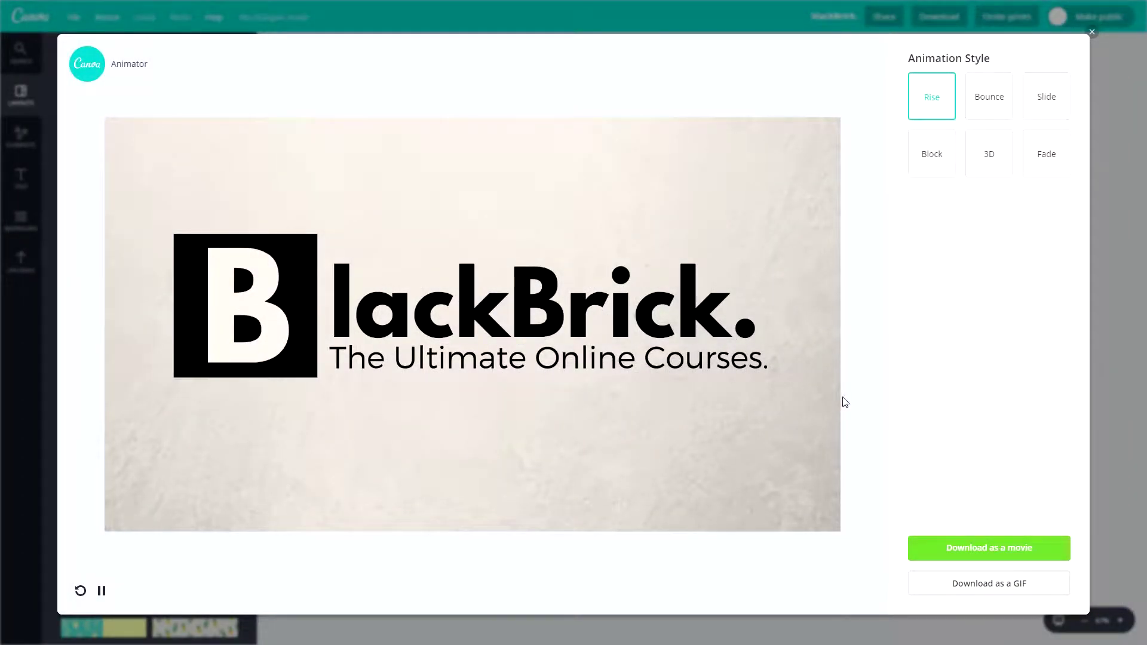
Step: Try the Bounce, Slide and 3D styles, then preview the logo with Block
left_click(975, 111)
left_click(1040, 116)
left_click(965, 160)
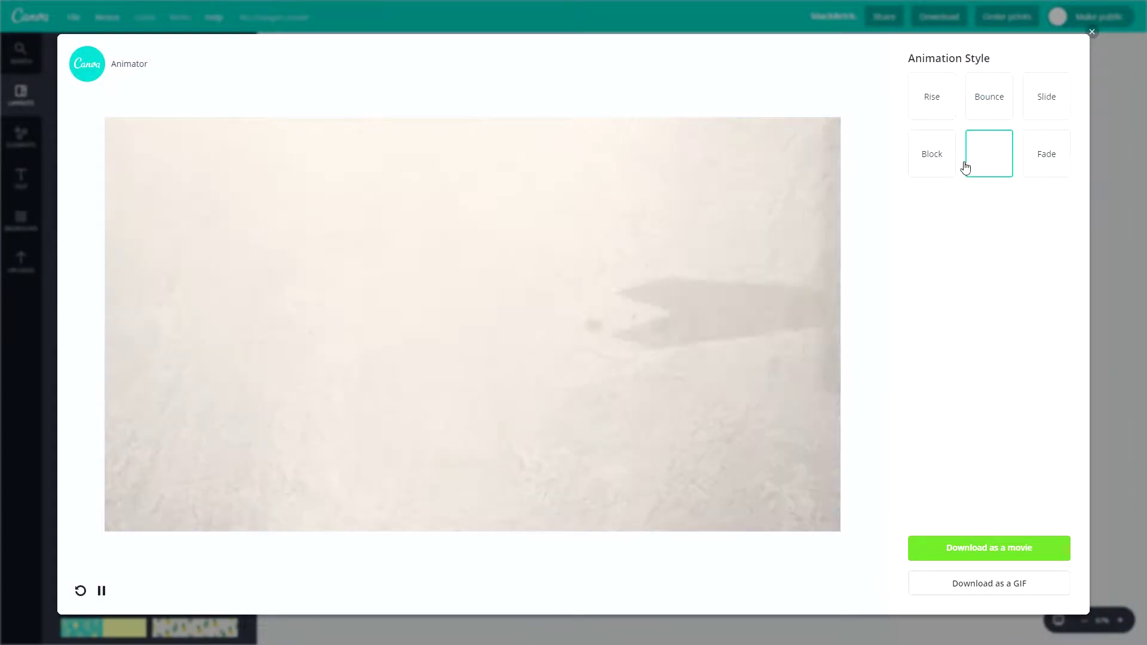
left_click(931, 160)
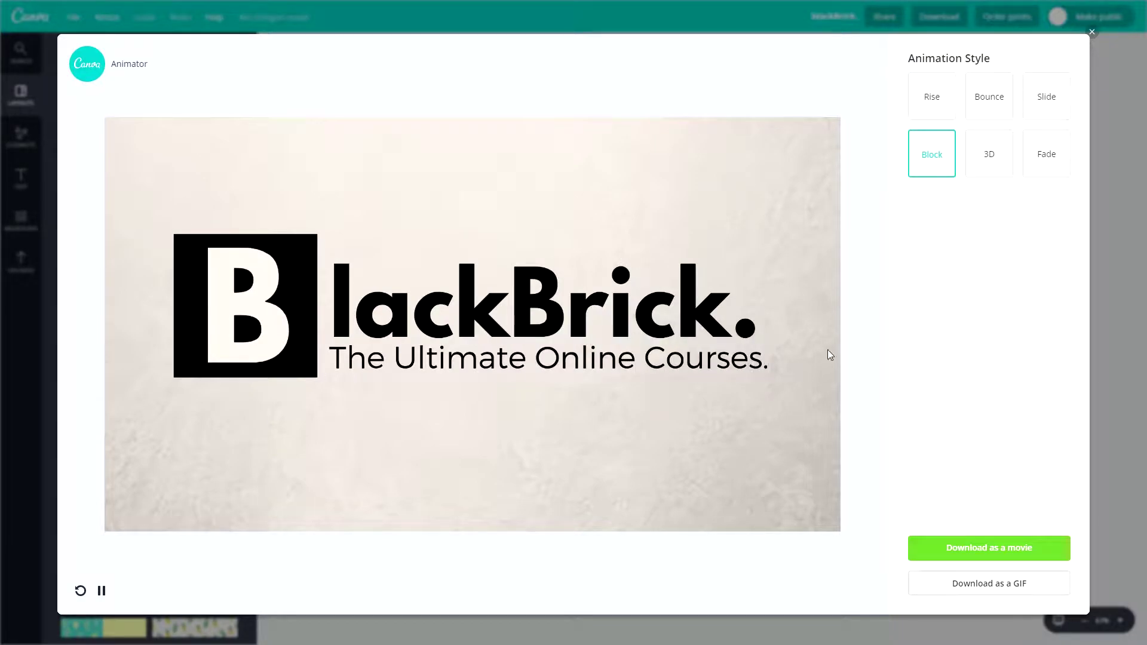
Step: Close the Animator and delete the beige textured background image, leaving a white page
left_click(1092, 32)
left_click(946, 17)
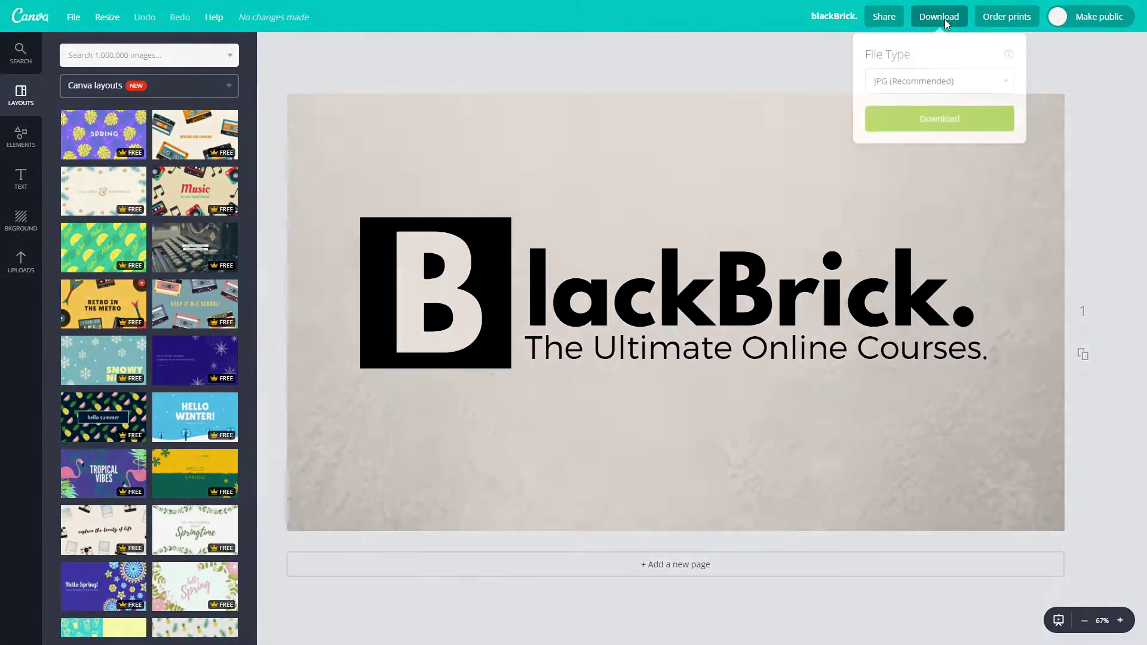
left_click(914, 81)
left_click(565, 141)
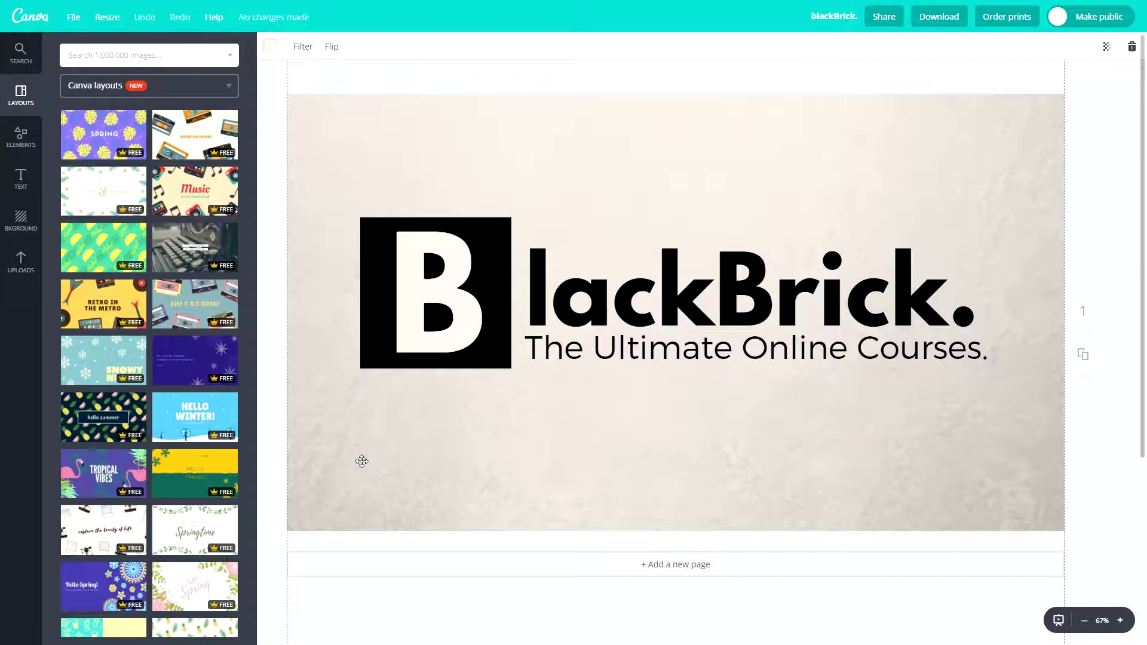
key("Delete")
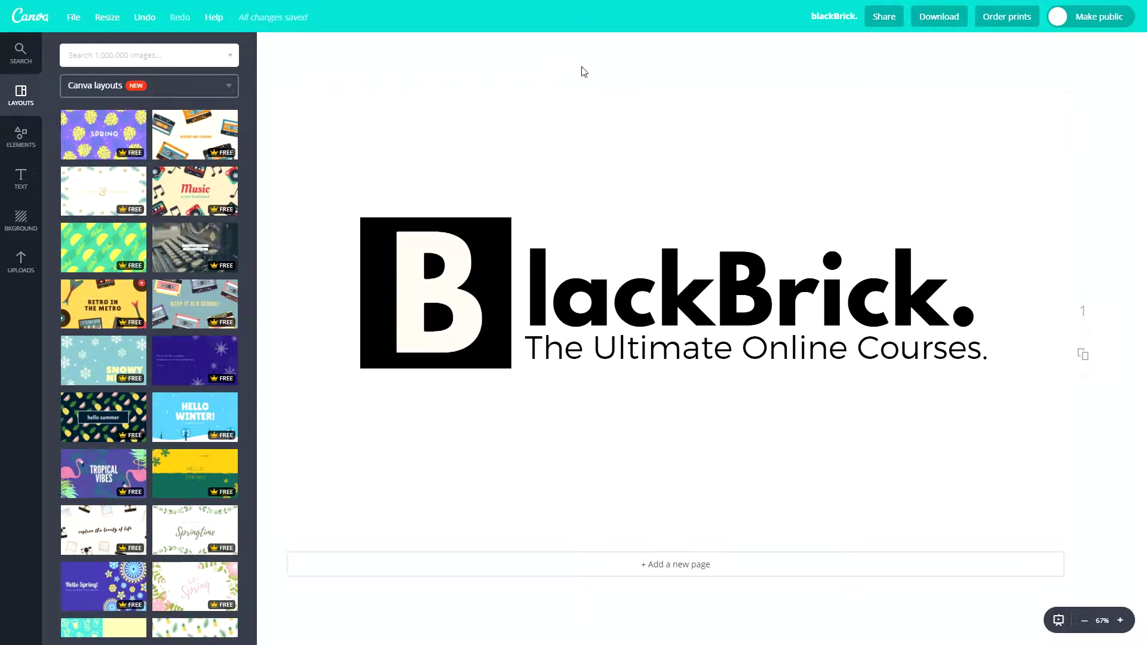
Step: Download the logo as blackBrick.png with a transparent background and open it in Photos
left_click(941, 12)
left_click(898, 80)
left_click(888, 112)
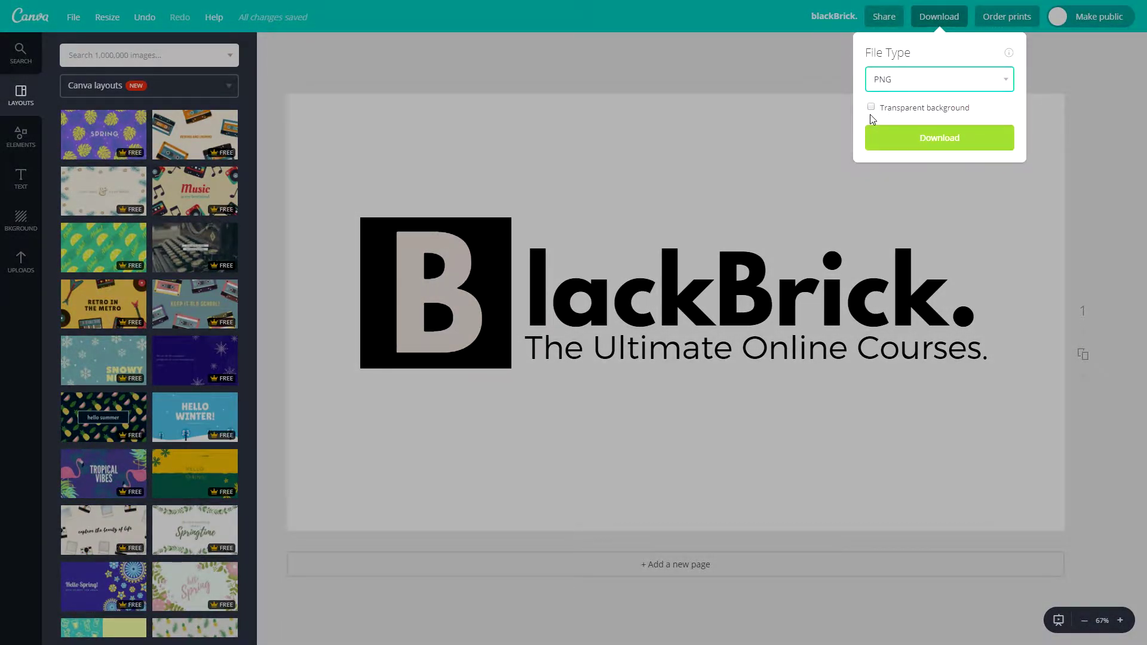
left_click(897, 111)
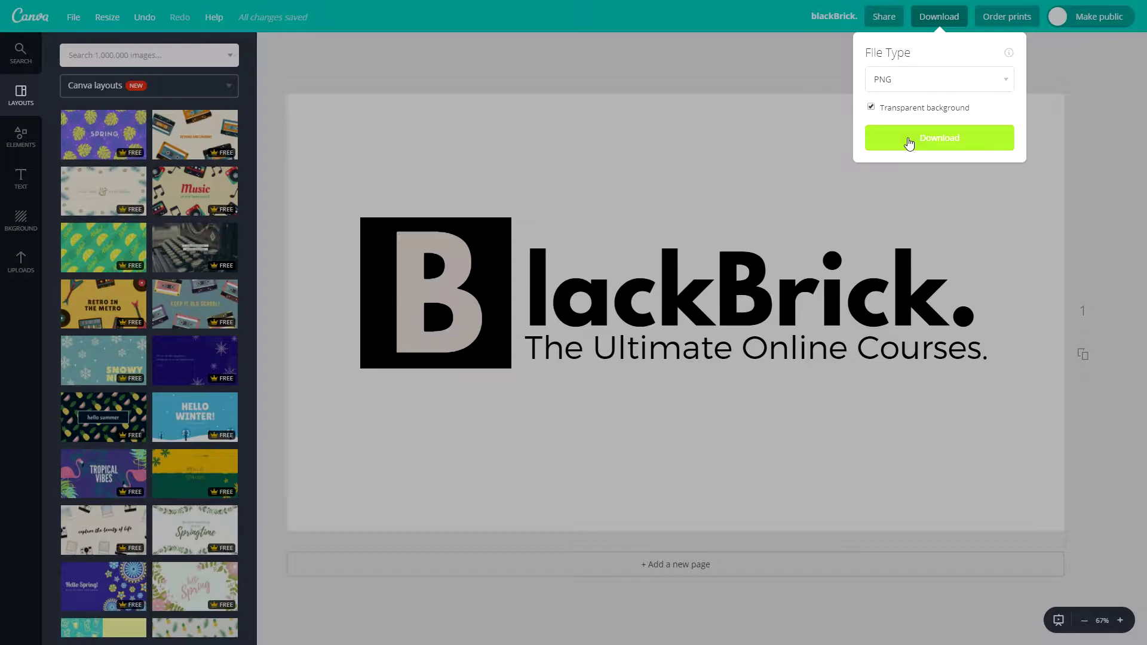
left_click(909, 142)
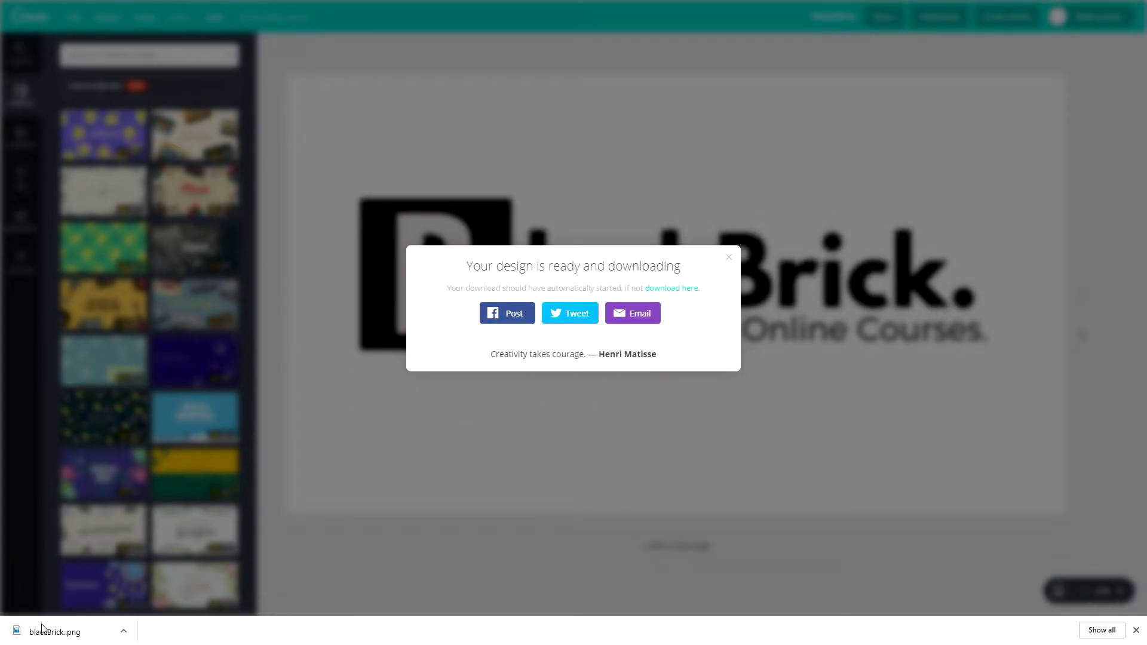
left_click(47, 633)
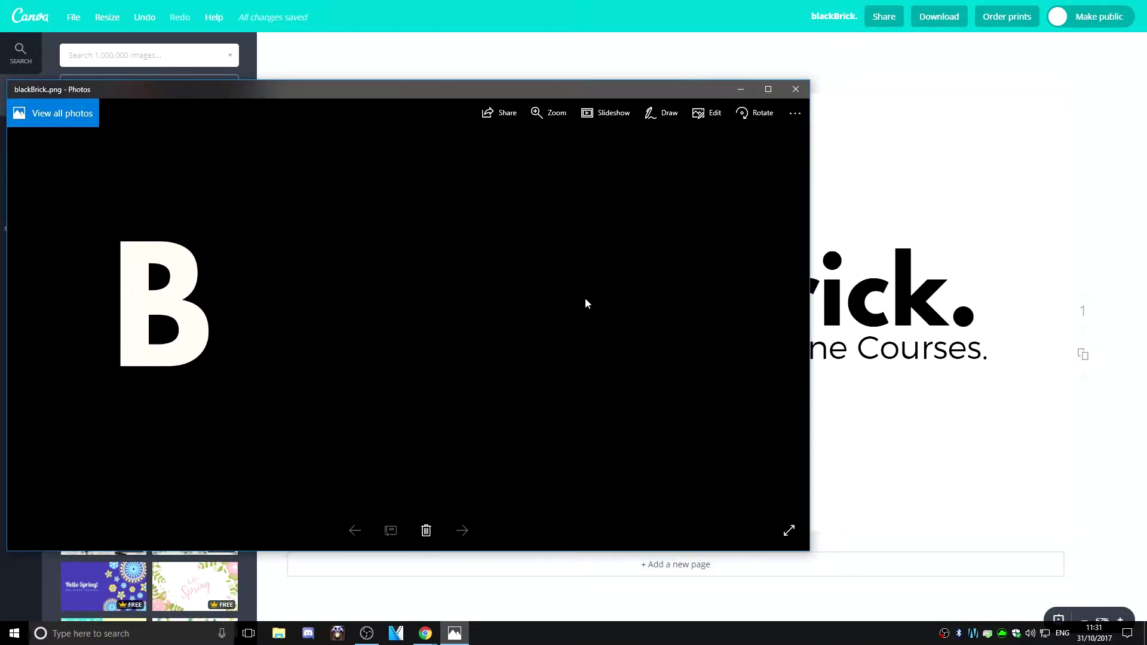
Step: Drag the Photos window aside to compare blackBrick.png with the Canva design
left_click_drag(540, 91, 57, 122)
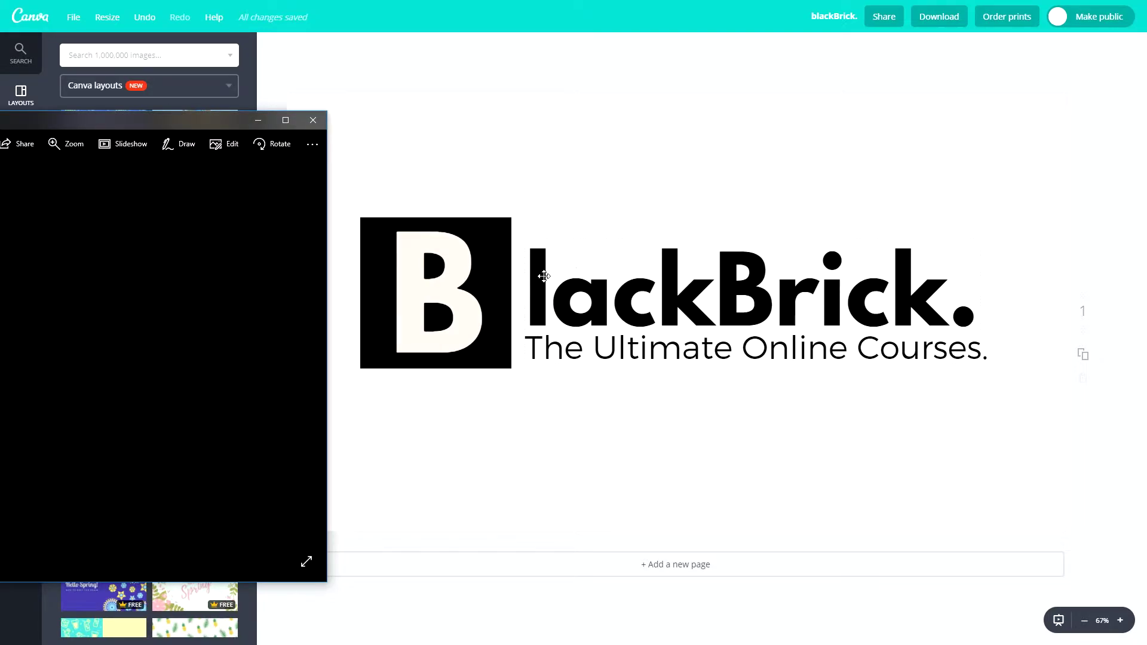
Step: Close Photos and recolour the B square from black to light grey
left_click(313, 120)
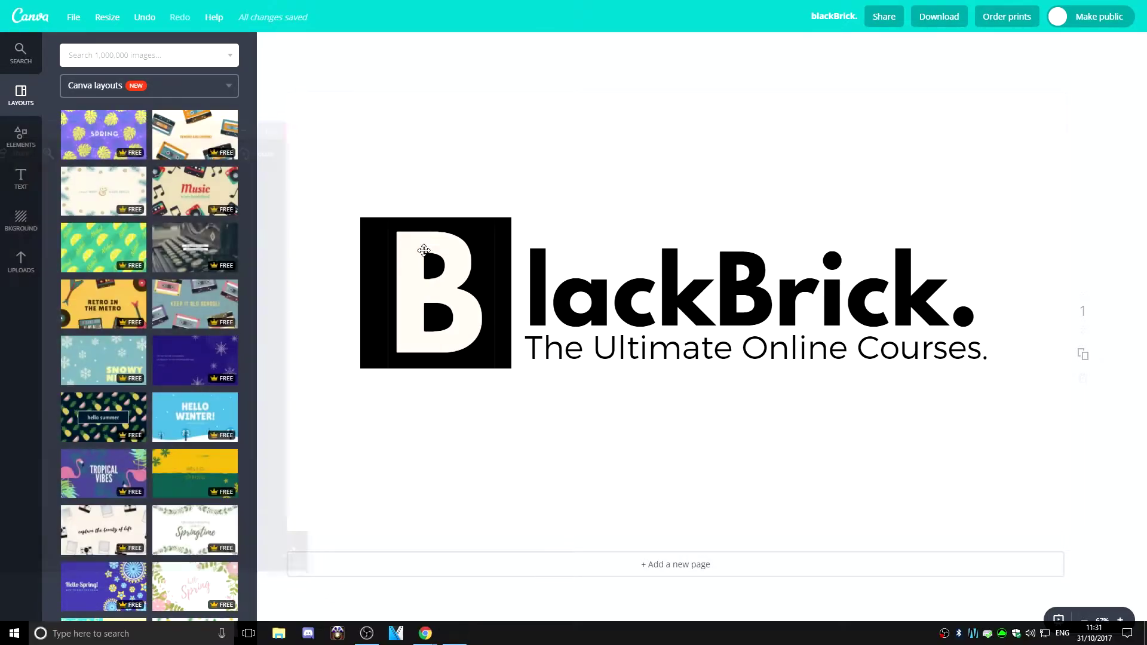
left_click(498, 230)
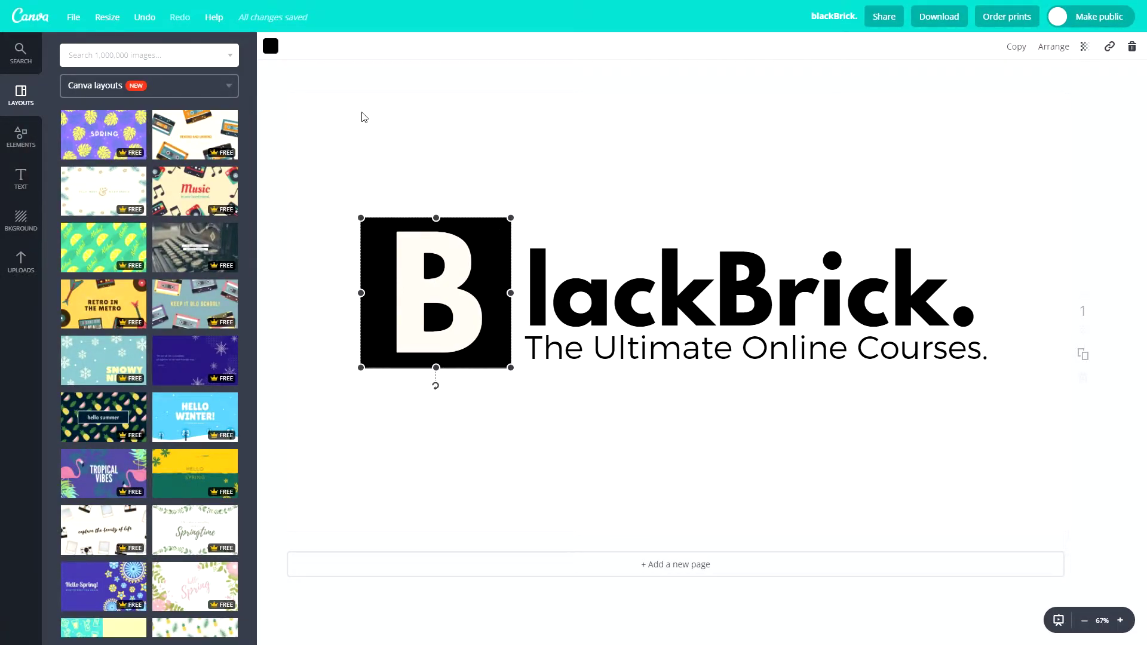
left_click(271, 46)
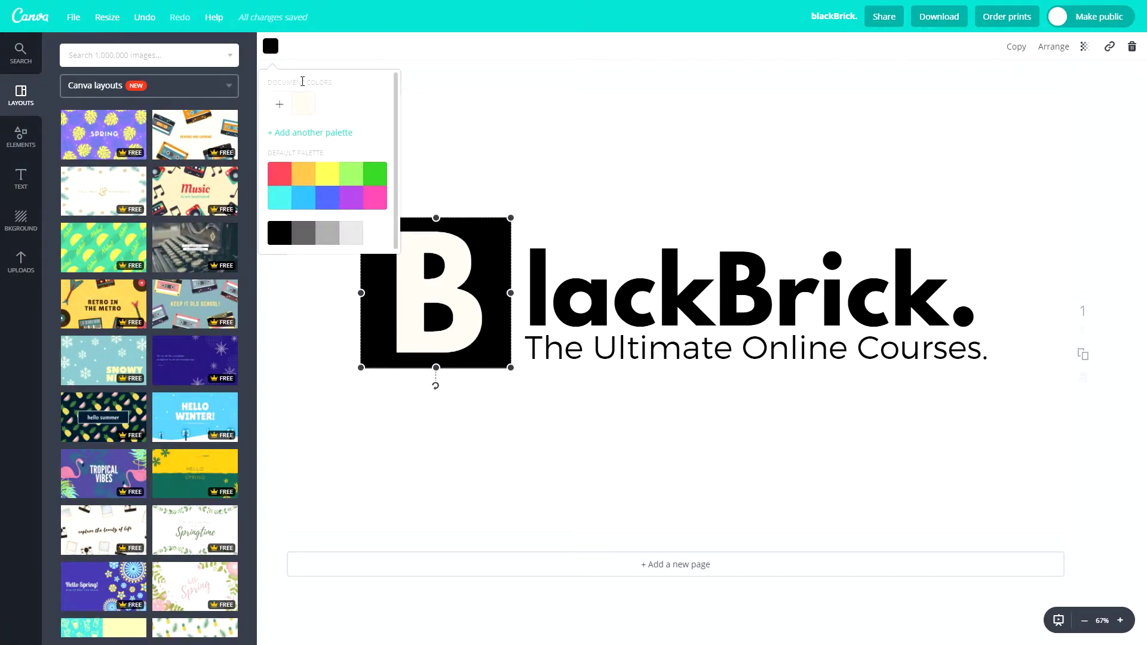
left_click(328, 233)
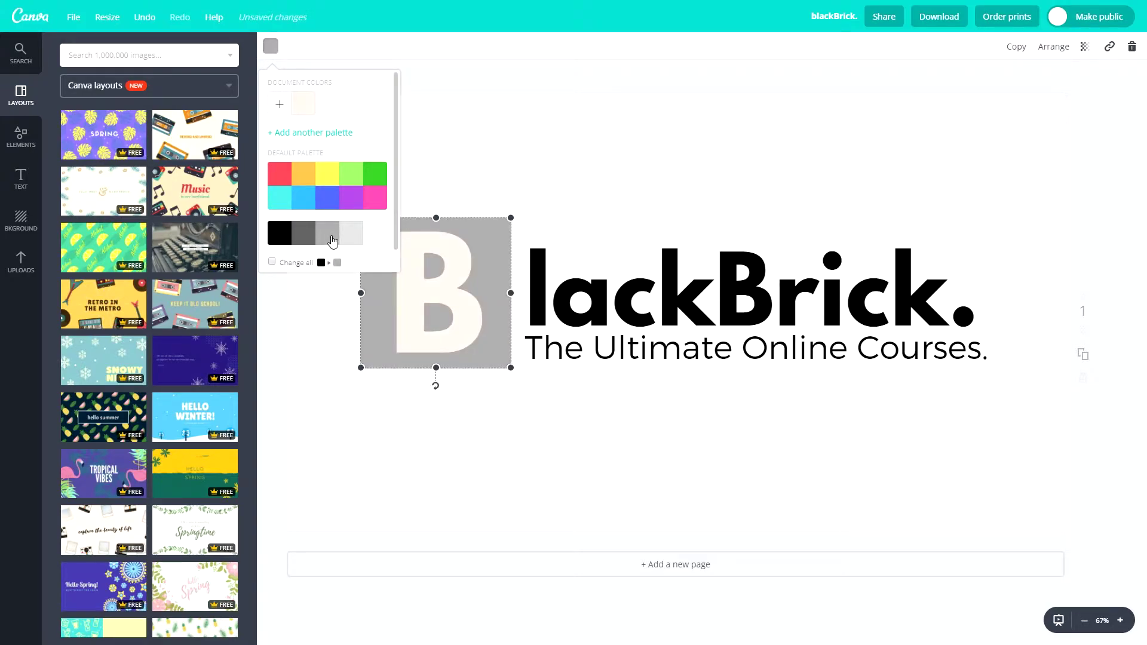
left_click(474, 406)
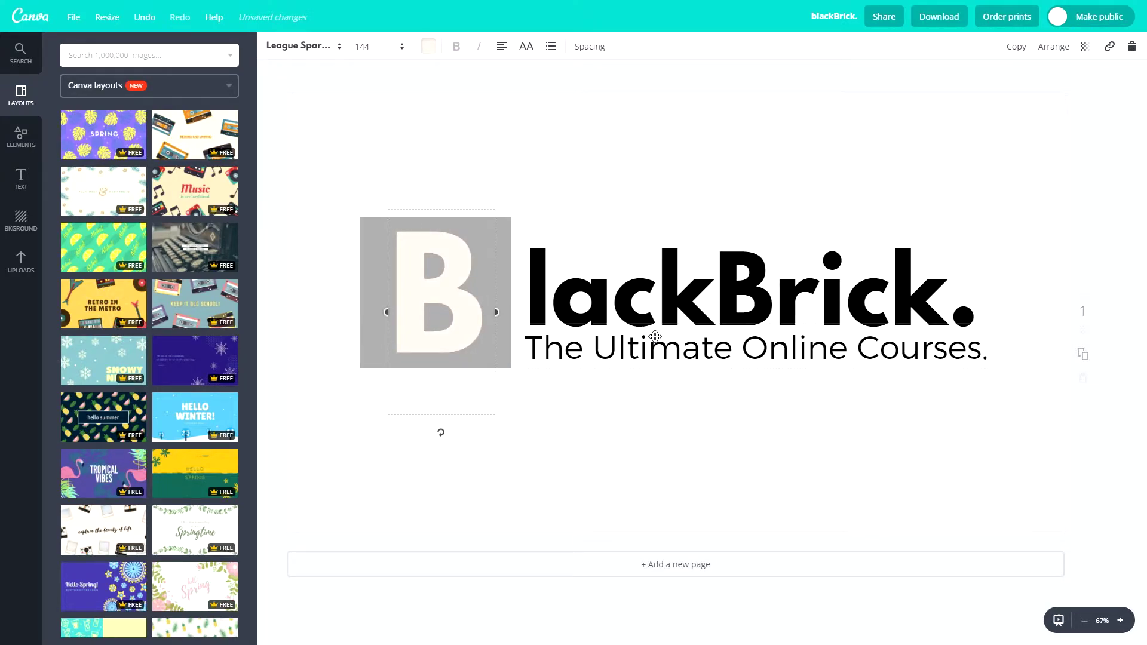
left_click(646, 495)
Step: Download the recoloured design again as a PNG, saved as blackBrick (1).png
left_click(947, 17)
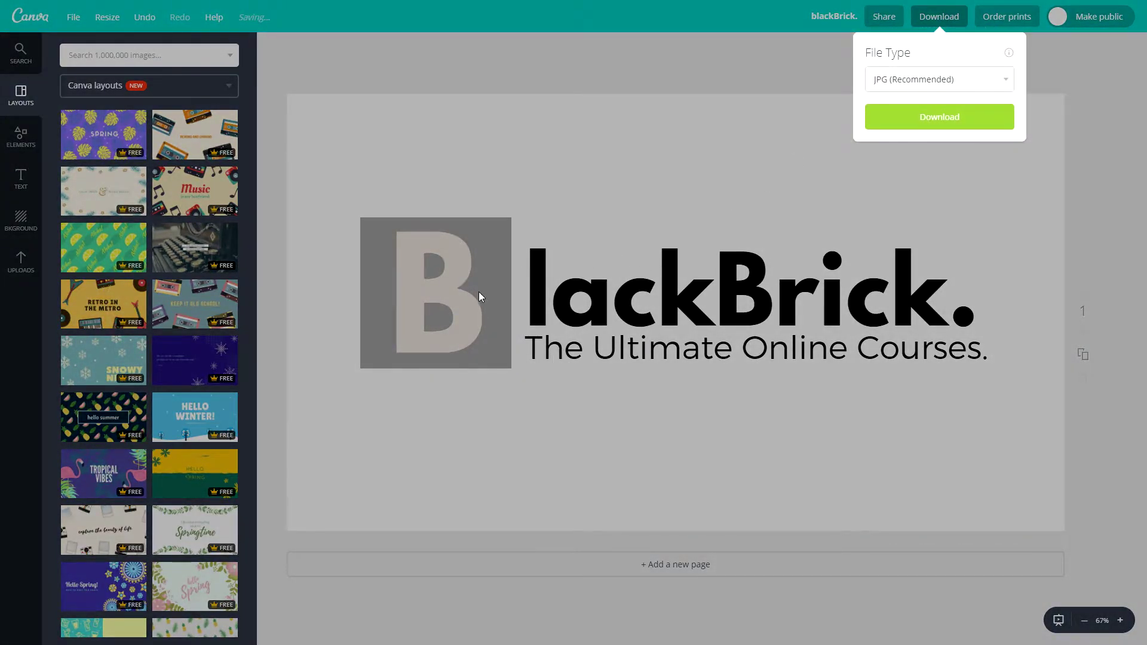
left_click(525, 328)
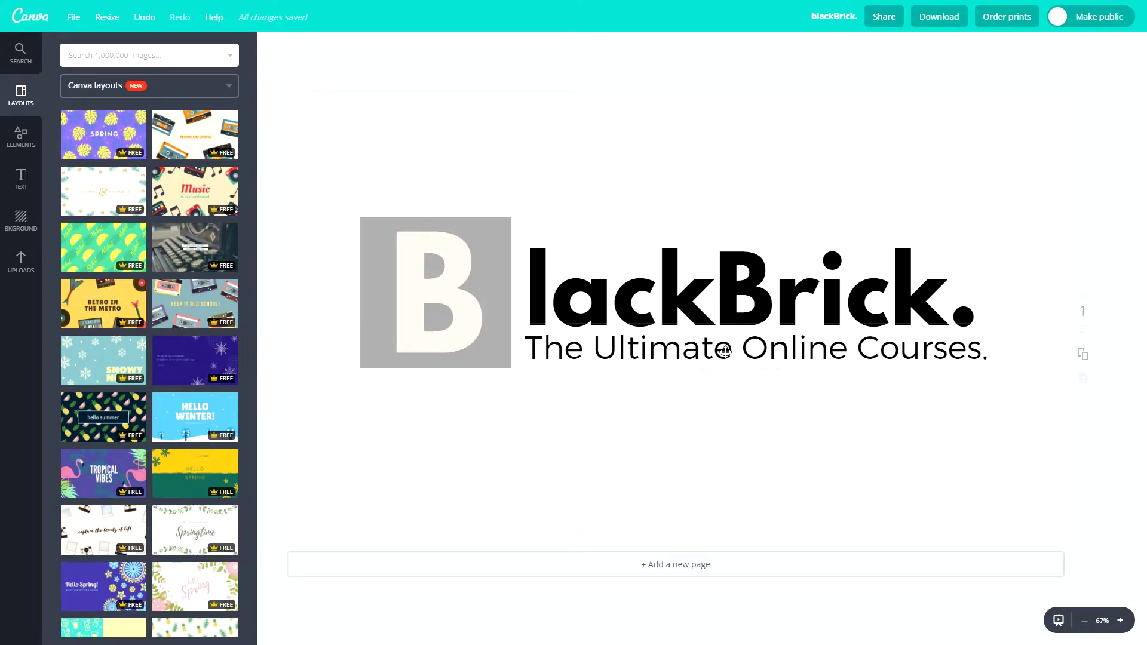
left_click(923, 18)
left_click(886, 89)
left_click(882, 110)
left_click(883, 135)
Step: Restore the black B square and beige textured background, then dismiss the download menu unused
left_click(574, 299)
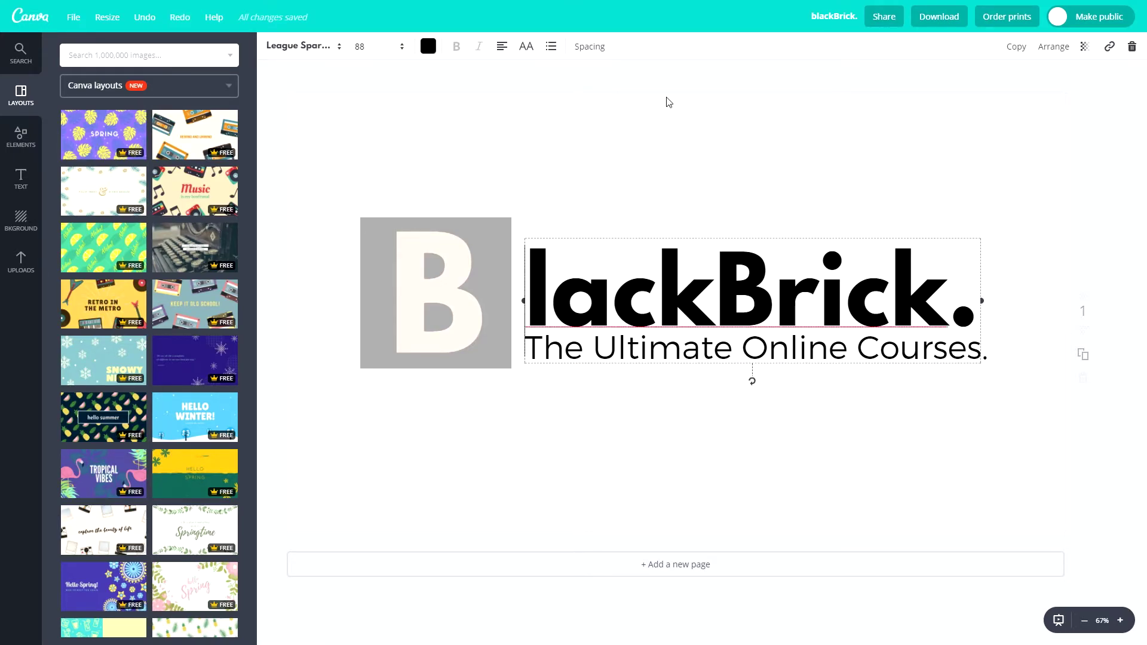
left_click(689, 149)
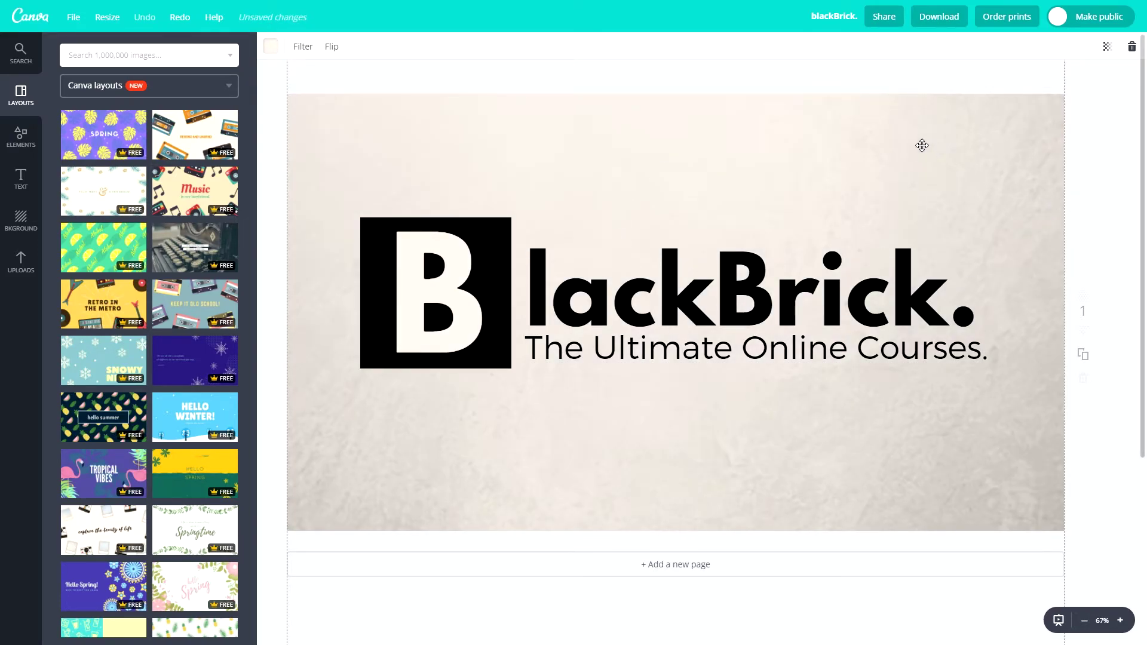
left_click(1114, 232)
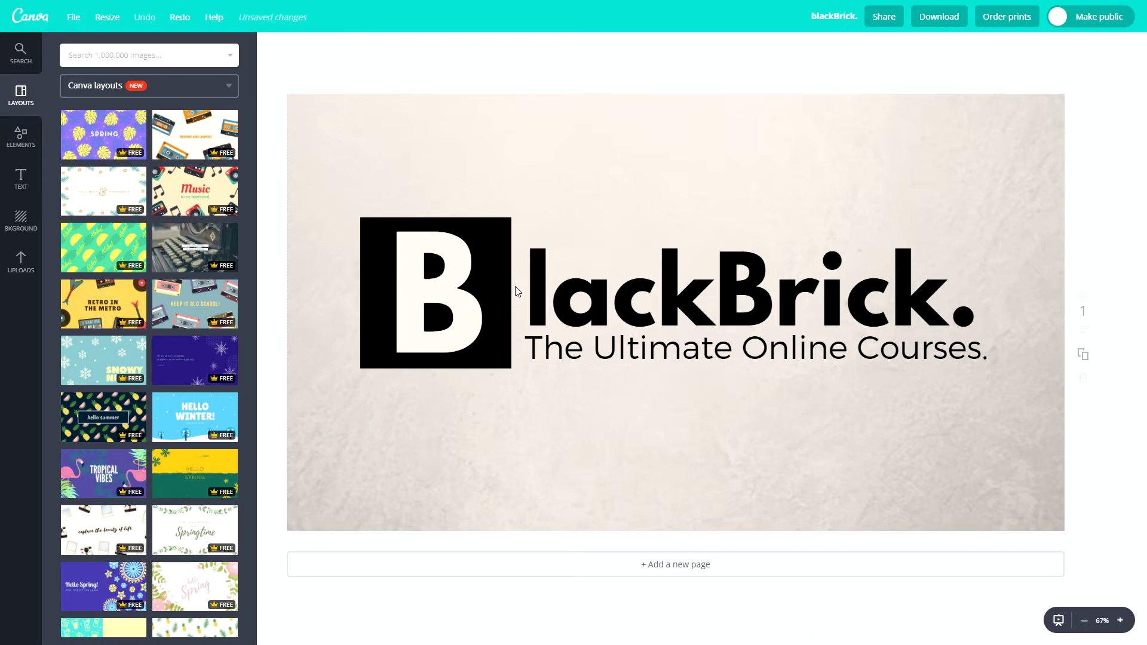
left_click(950, 19)
left_click(900, 83)
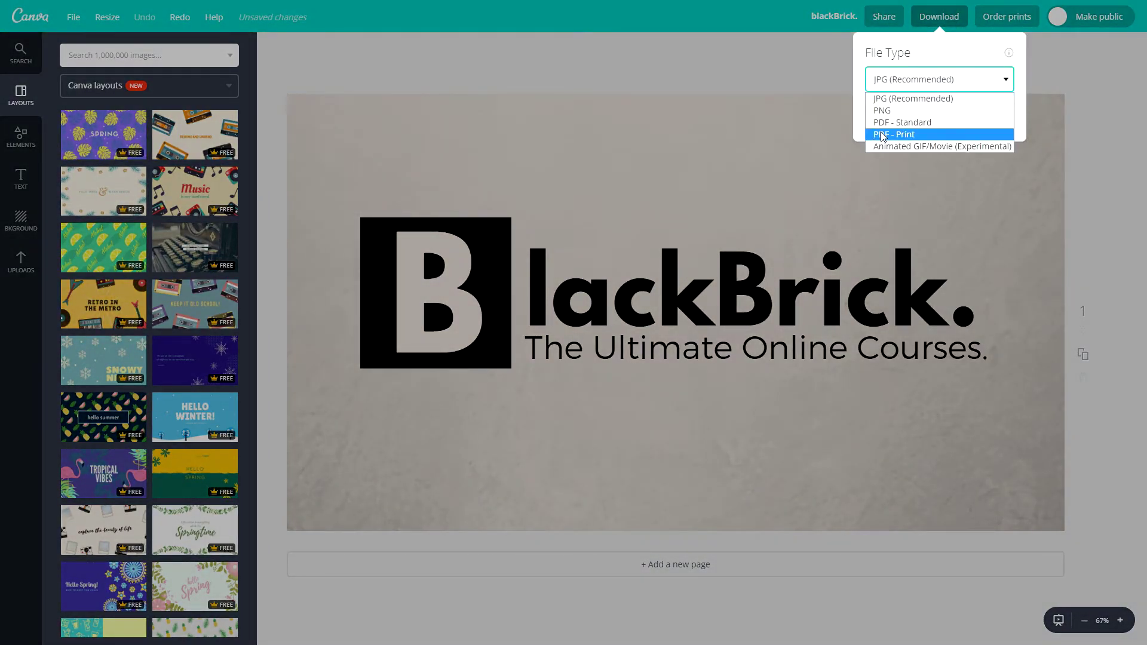
left_click(1040, 114)
left_click(1042, 100)
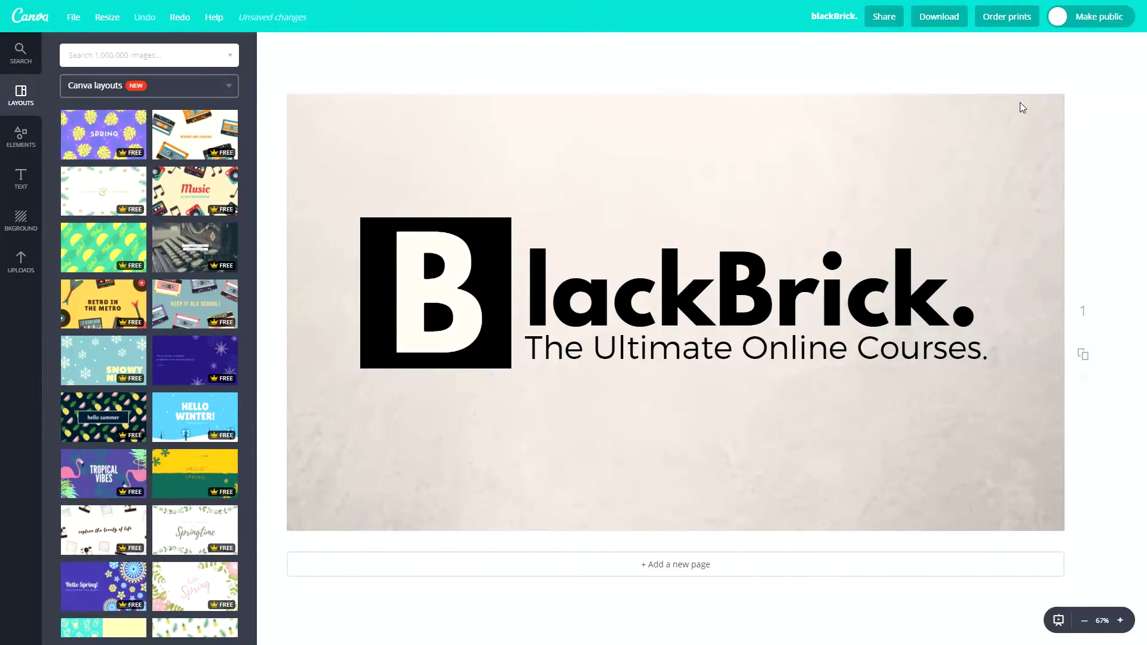